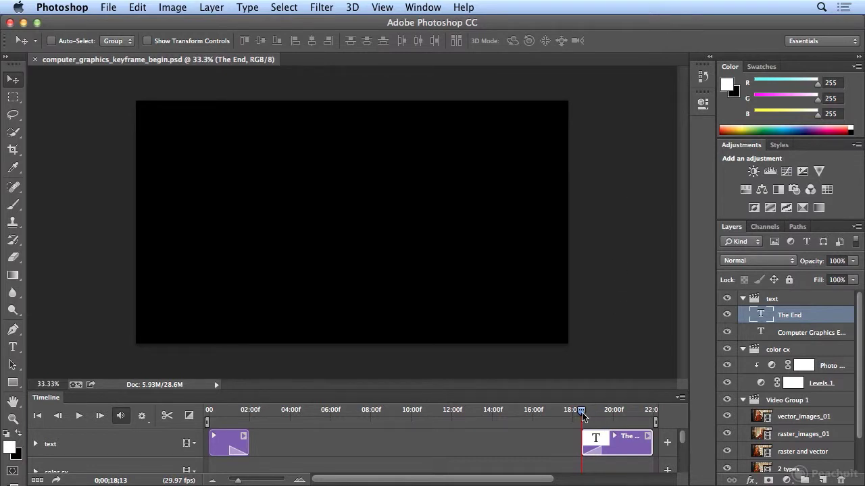
Step: Move the playhead to frame 18;14, the first frame where 'The End' fades in
{"action": "mouse_move", "coordinate": [592, 416]}
{"action": "left_mouse_down"}
{"action": "mouse_move", "coordinate": [618, 417]}
{"action": "mouse_move", "coordinate": [587, 418]}
{"action": "left_mouse_up"}
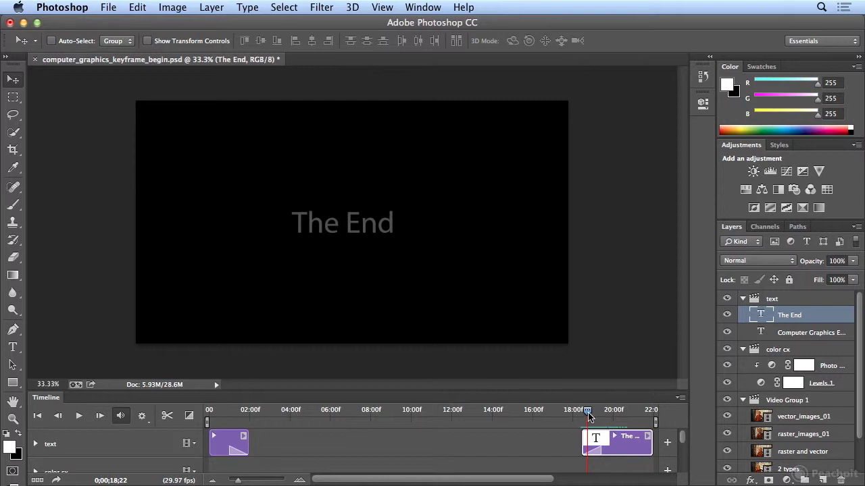
{"action": "left_click_drag", "start_coordinate": [588, 411], "coordinate": [581, 414]}
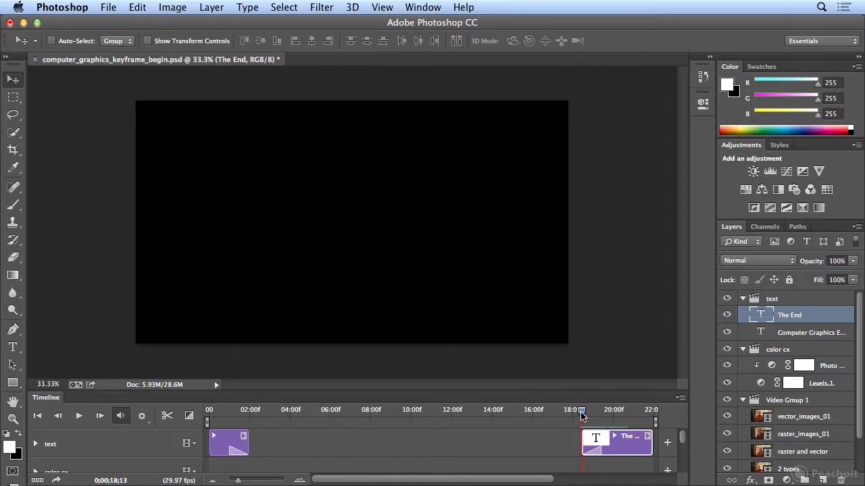
{"action": "left_click", "coordinate": [58, 416]}
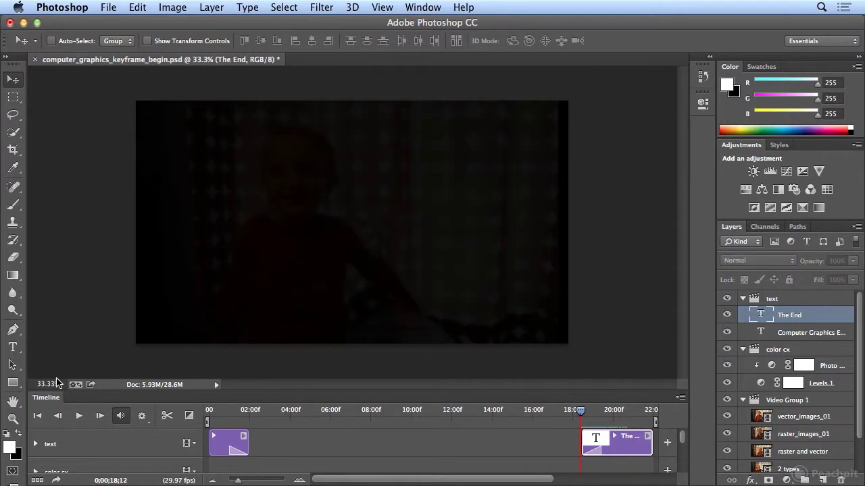
{"action": "left_click", "coordinate": [99, 416]}
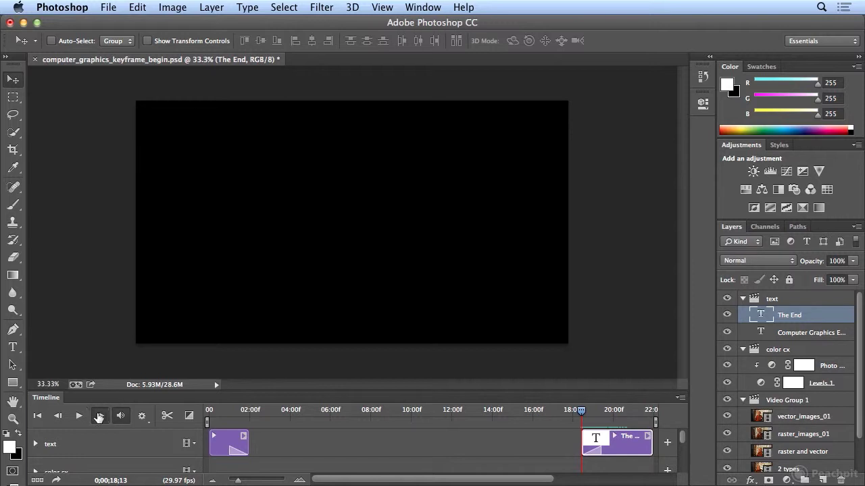
{"action": "left_click", "coordinate": [98, 417]}
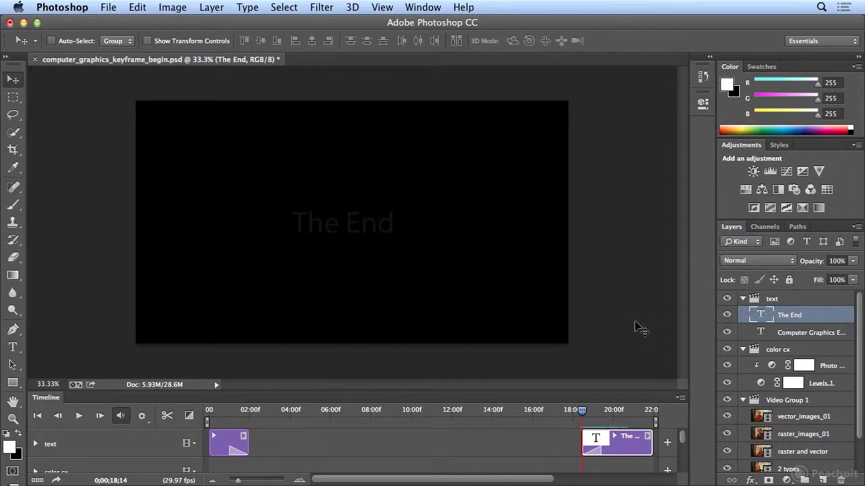
Step: Enlarge the Timeline panel and expand the text track to show Transform, Opacity, Style and Text Warp
{"action": "left_click_drag", "start_coordinate": [533, 390], "coordinate": [535, 292]}
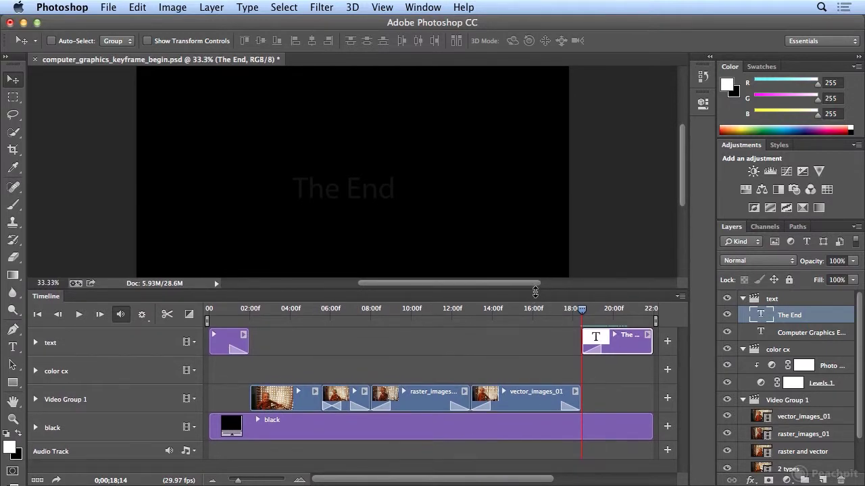
{"action": "left_click", "coordinate": [36, 343]}
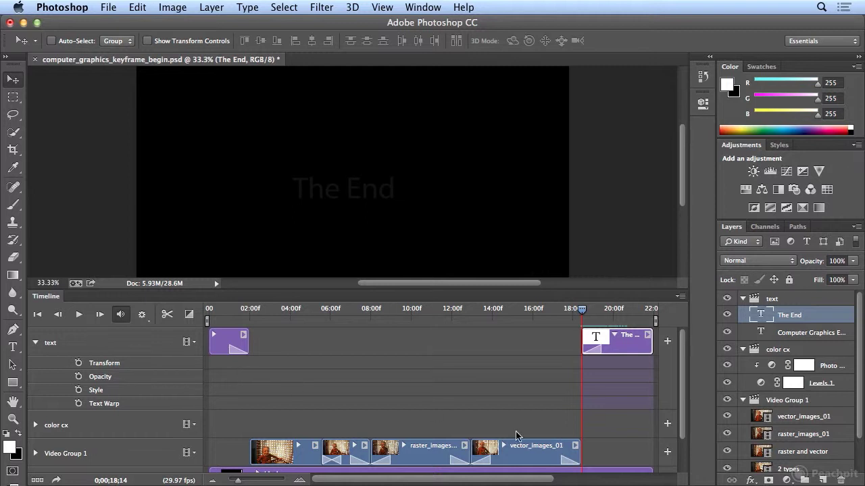
{"action": "left_click", "coordinate": [750, 480]}
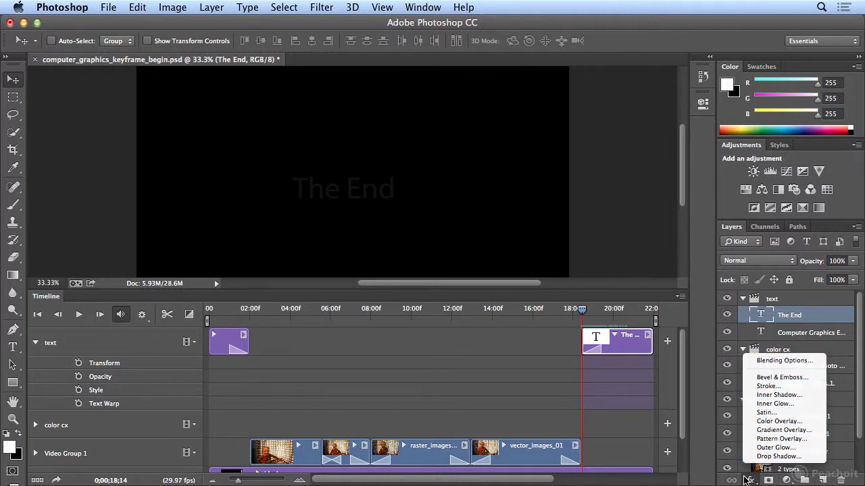
{"action": "left_click", "coordinate": [749, 481]}
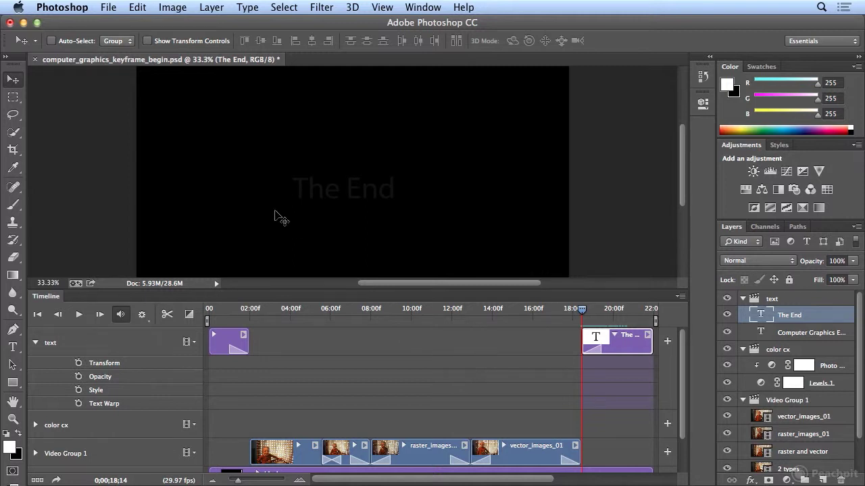
{"action": "left_click", "coordinate": [138, 7]}
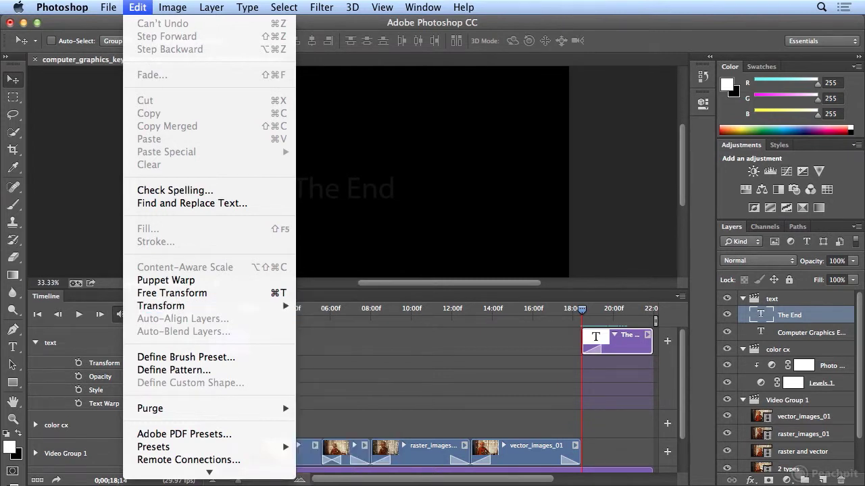
{"action": "key", "text": "Escape"}
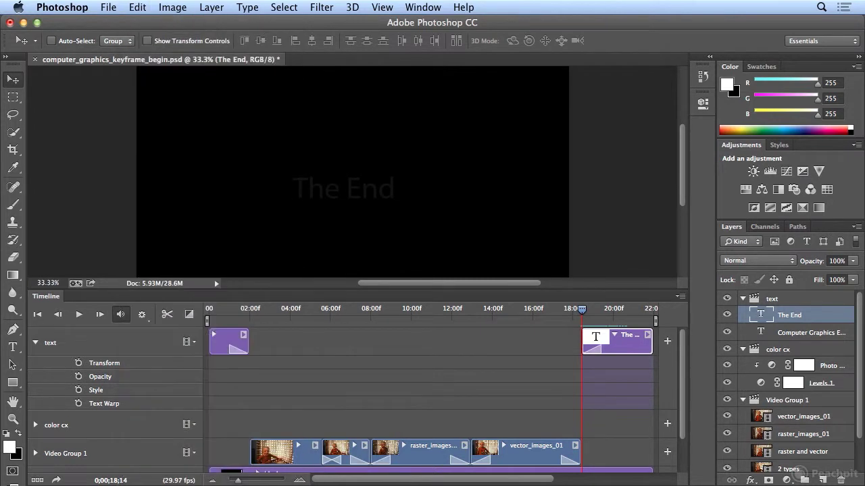
Step: Start a Transform keyframe at 18;14, then move the playhead to 21;28, the end of the clip
{"action": "left_click", "coordinate": [79, 364]}
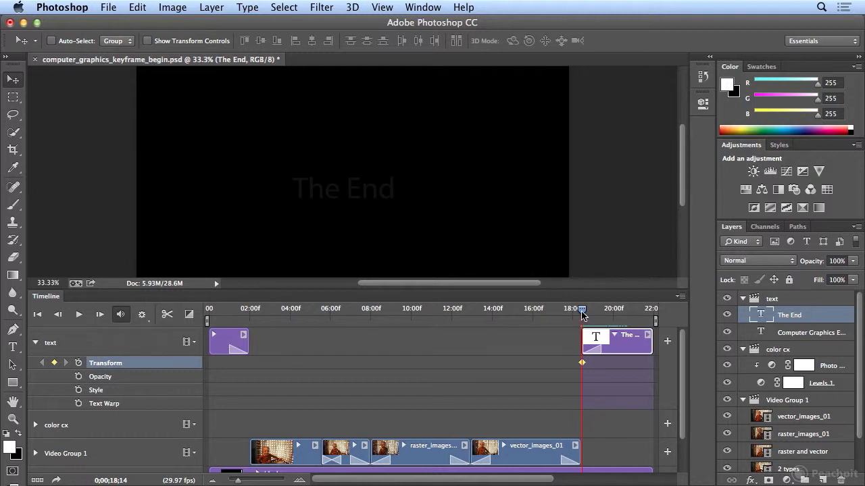
{"action": "left_click_drag", "start_coordinate": [582, 314], "coordinate": [653, 319]}
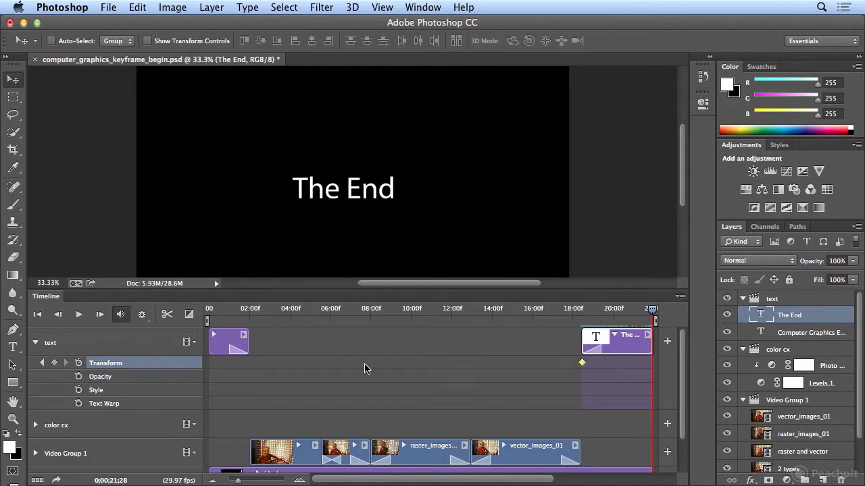
Step: Add a Transform keyframe at 21;28 and scale 'The End' to 10% with width and height linked
{"action": "left_click", "coordinate": [56, 363]}
{"action": "left_click", "coordinate": [139, 8]}
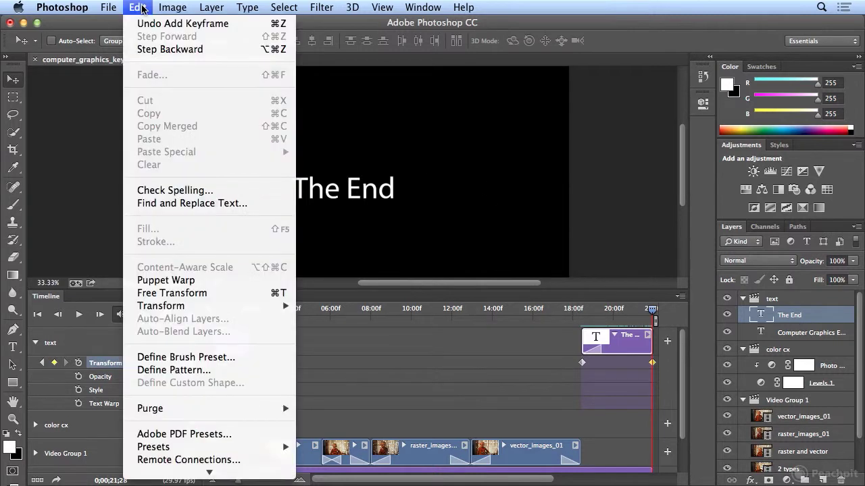
{"action": "left_click", "coordinate": [173, 293]}
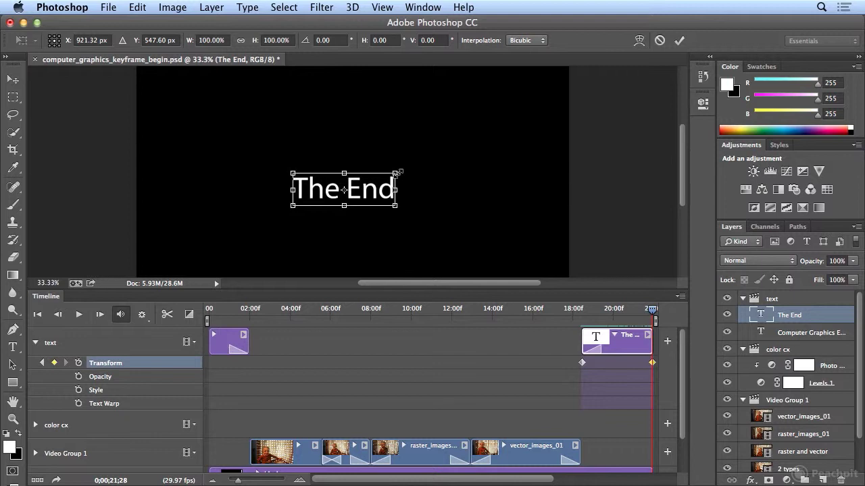
{"action": "left_click_drag", "start_coordinate": [397, 173], "coordinate": [371, 183]}
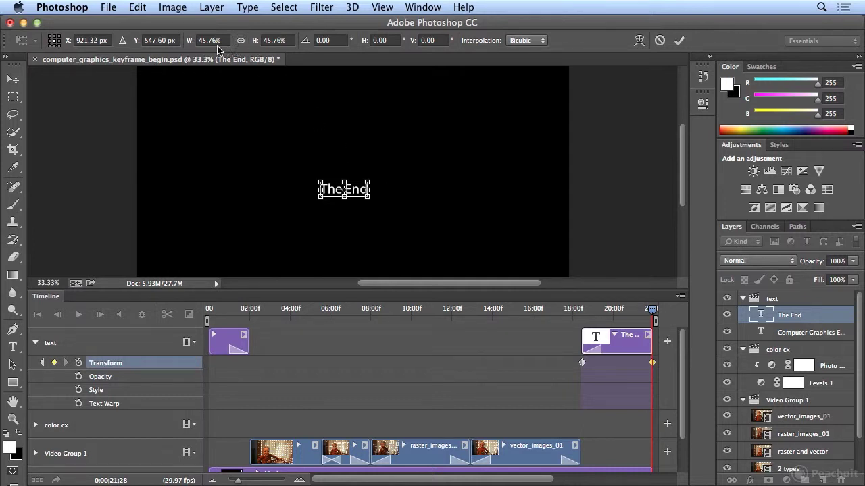
{"action": "left_click", "coordinate": [239, 42]}
{"action": "left_click", "coordinate": [208, 39]}
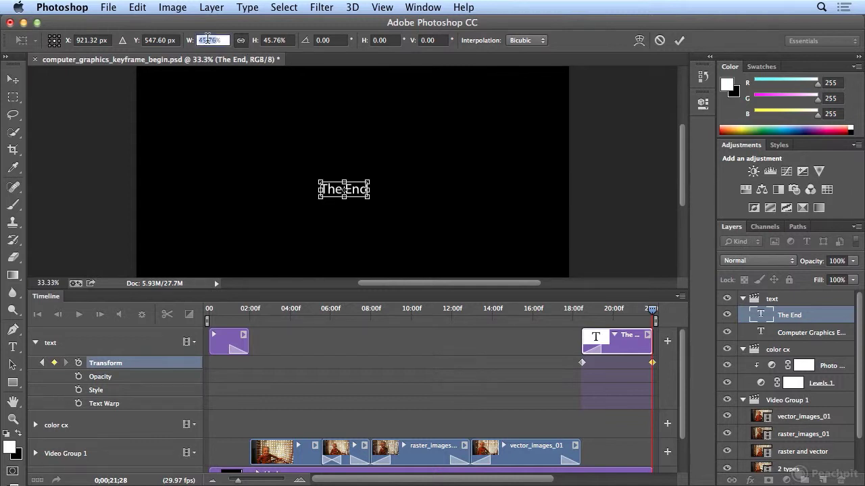
{"action": "type", "text": "10"}
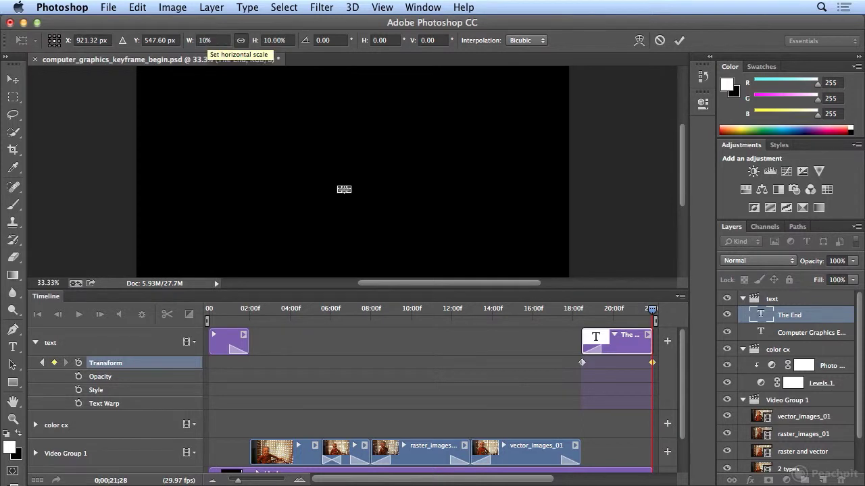
{"action": "key", "text": "Return"}
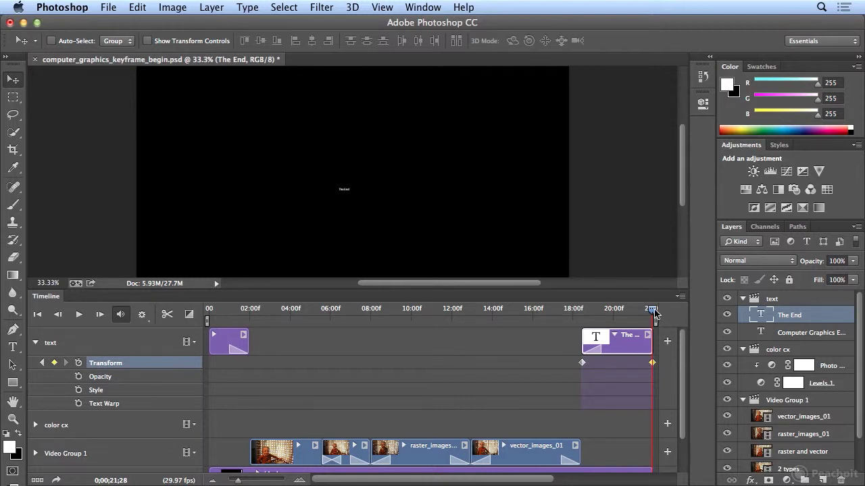
Step: Play back the closing footage to preview the shrinking title, then return to around 15 seconds
{"action": "left_click_drag", "start_coordinate": [654, 312], "coordinate": [476, 312]}
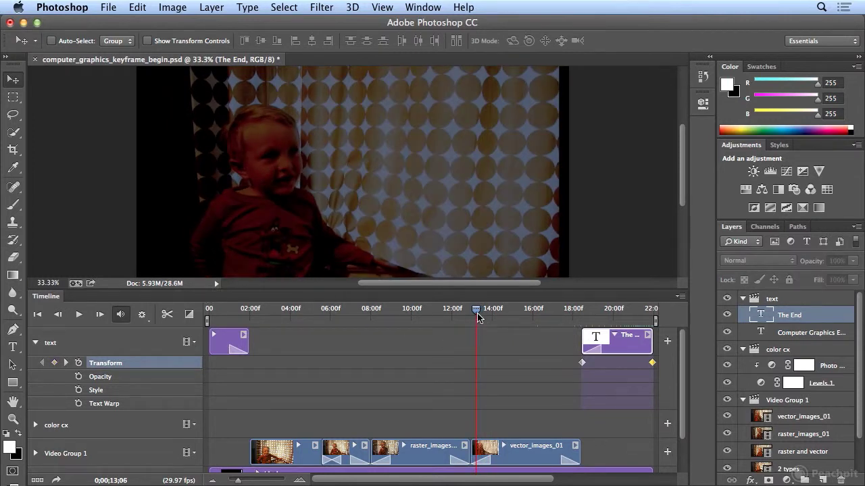
{"action": "left_click", "coordinate": [79, 315]}
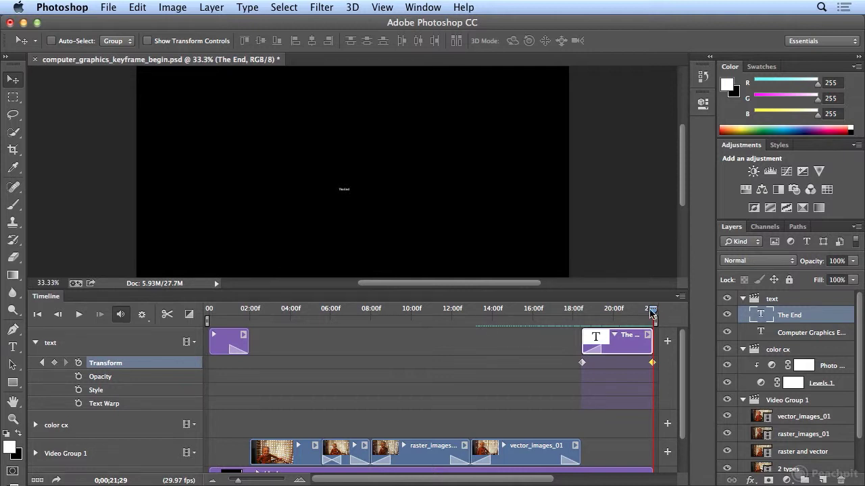
{"action": "left_click_drag", "start_coordinate": [651, 312], "coordinate": [528, 331]}
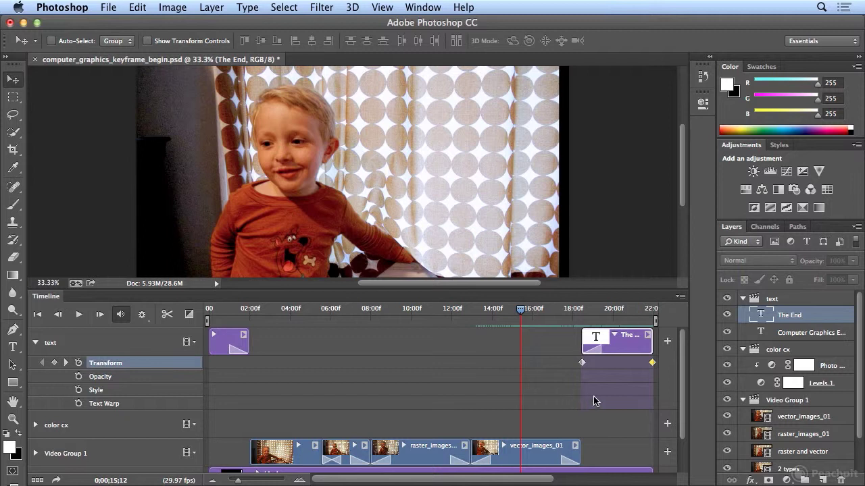
Step: Move Photo Filter 1 and Levels 1 out of color cx, extend both across all clips, delete color cx
{"action": "left_click", "coordinate": [829, 368]}
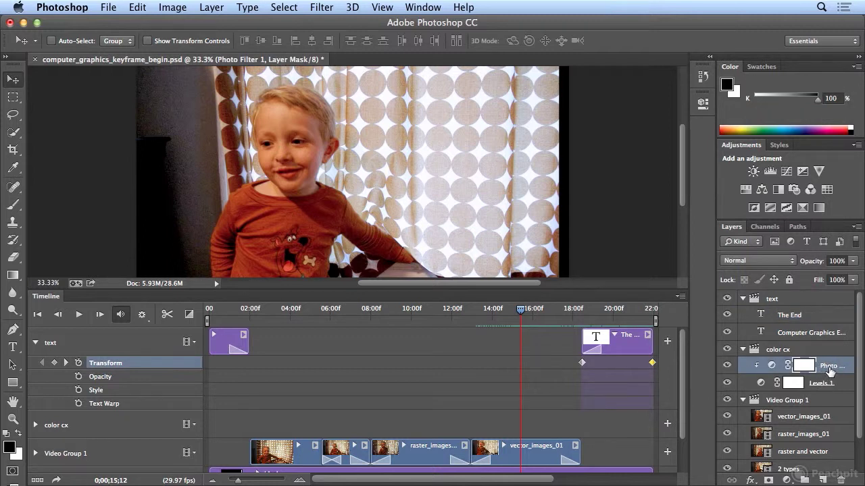
{"action": "left_click_drag", "start_coordinate": [829, 371], "coordinate": [827, 342]}
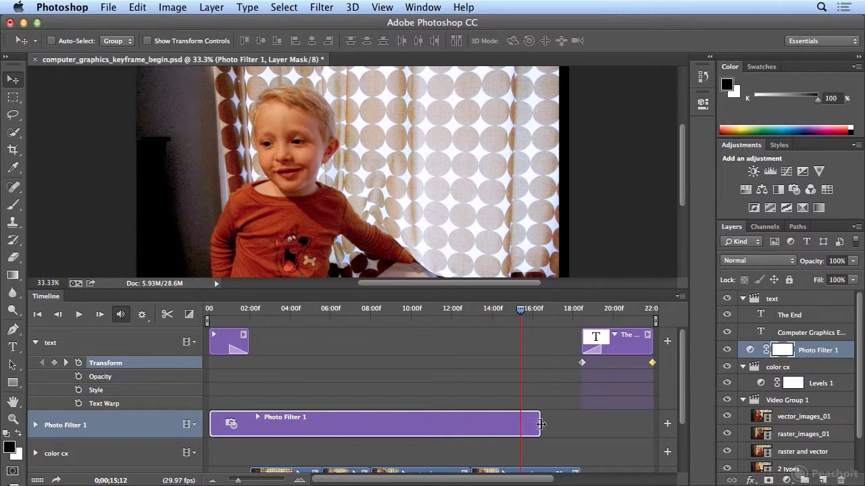
{"action": "left_click_drag", "start_coordinate": [540, 424], "coordinate": [579, 424]}
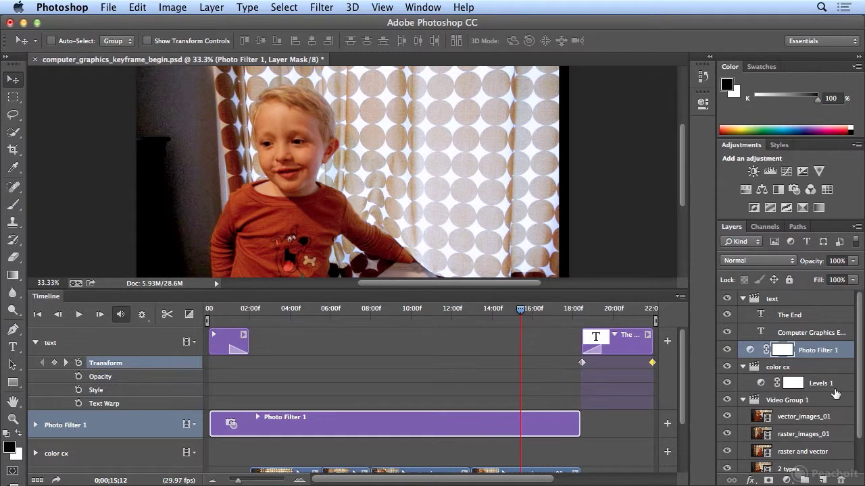
{"action": "left_click_drag", "start_coordinate": [831, 387], "coordinate": [830, 365]}
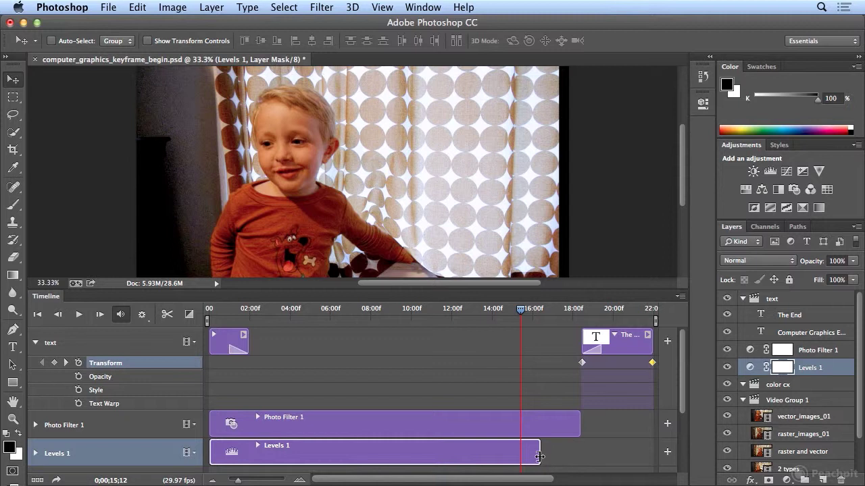
{"action": "left_click_drag", "start_coordinate": [541, 457], "coordinate": [584, 459]}
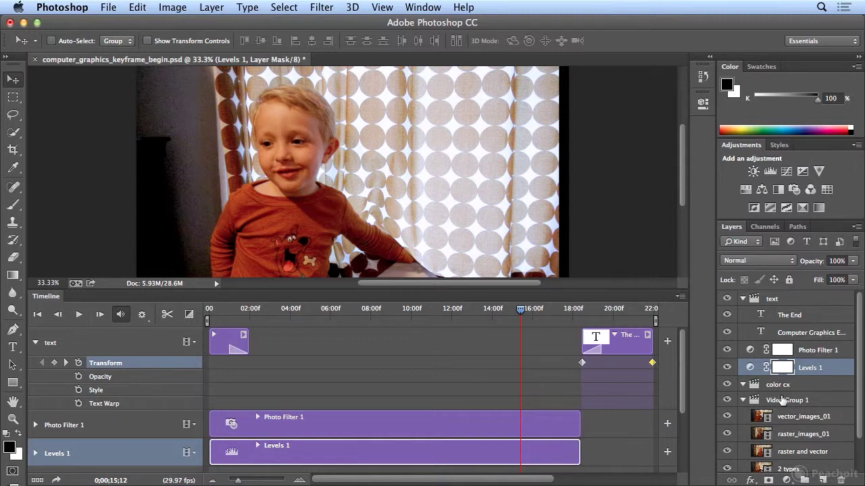
{"action": "left_click", "coordinate": [777, 385]}
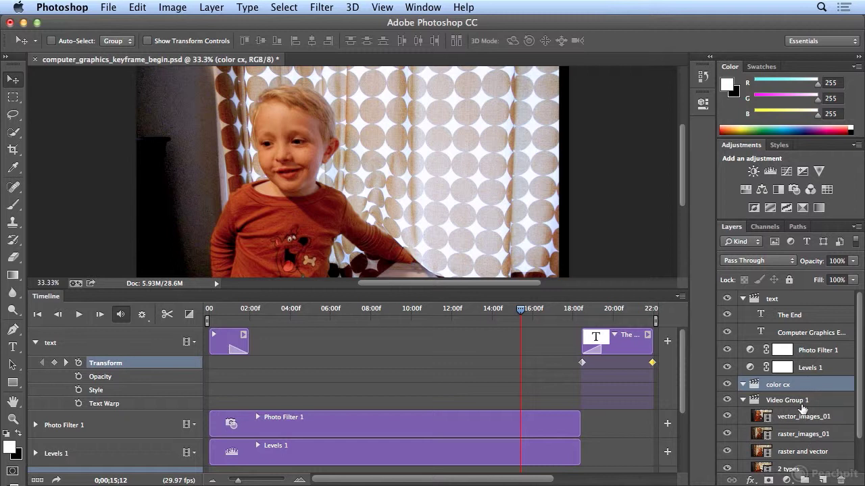
{"action": "left_click_drag", "start_coordinate": [784, 385], "coordinate": [841, 480]}
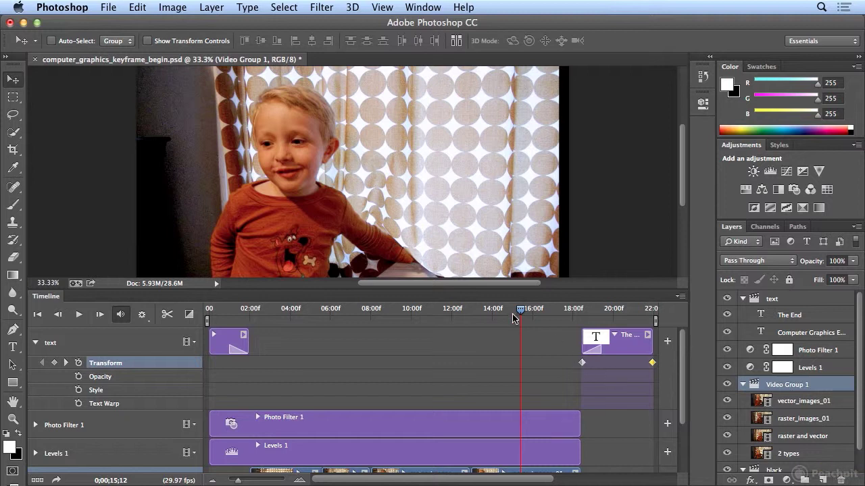
Step: Return to the first frame and play the full video from the start
{"action": "left_click_drag", "start_coordinate": [514, 318], "coordinate": [394, 317]}
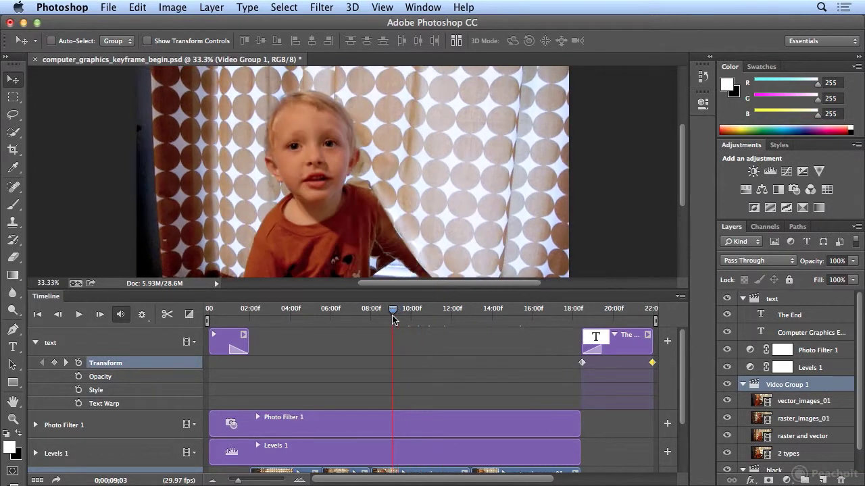
{"action": "left_click", "coordinate": [36, 315]}
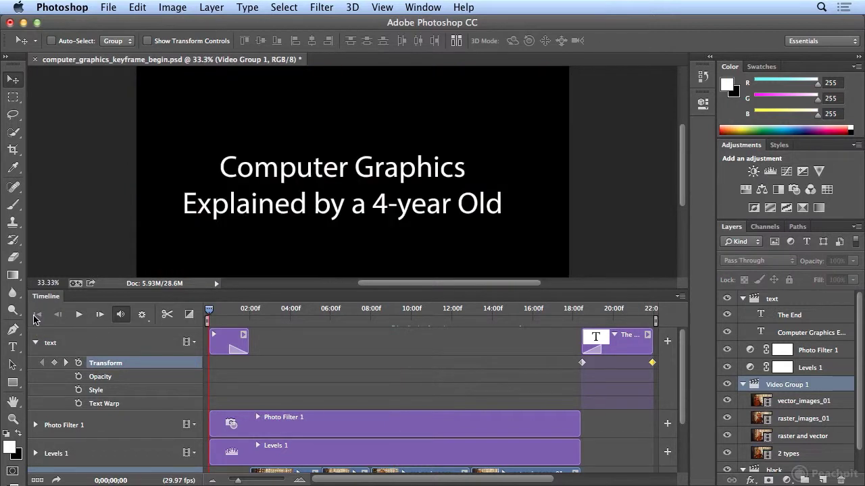
{"action": "left_click", "coordinate": [81, 316]}
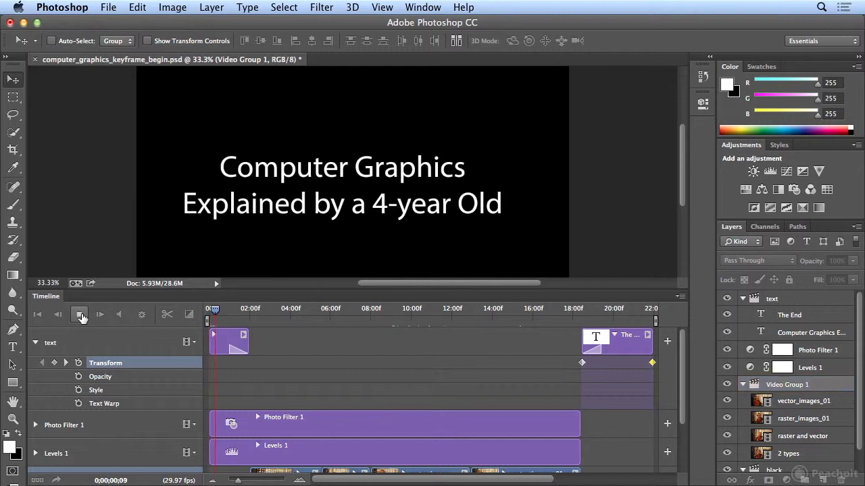